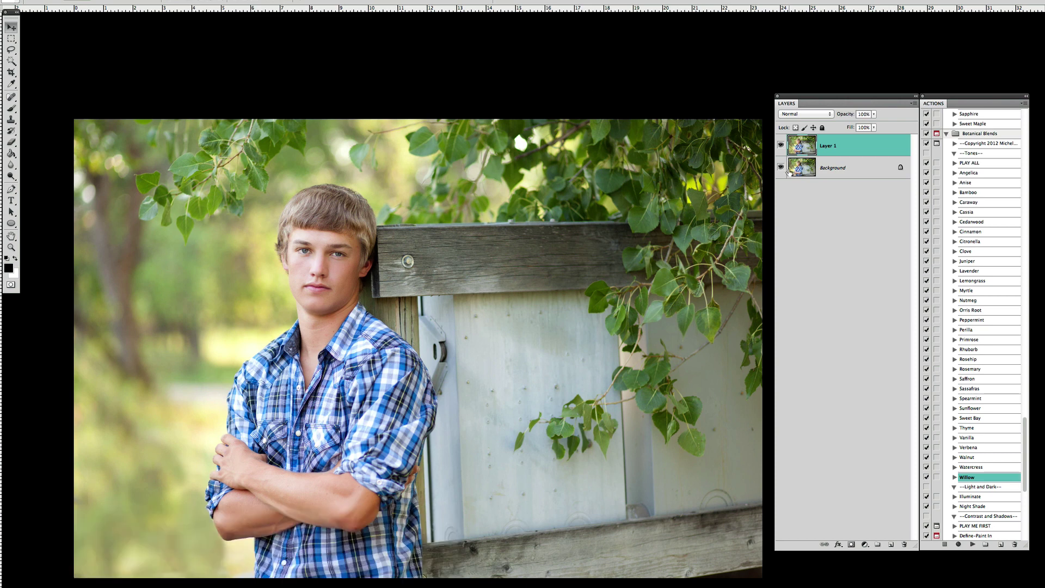
Compare the retouched layer with the original, then run the Spicy action on the portrait.
left_click(780, 168, "alt")
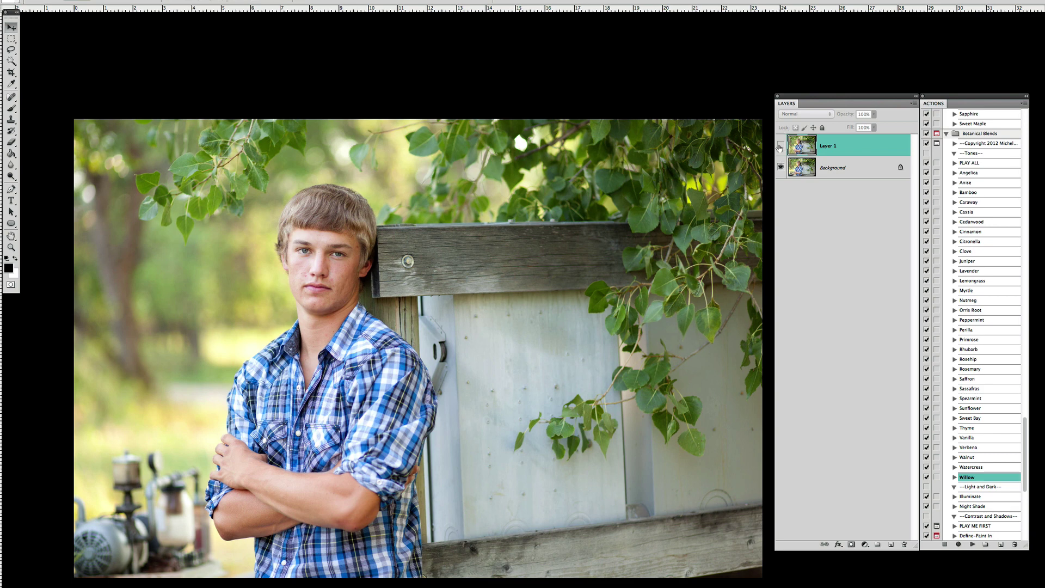
left_click(780, 146)
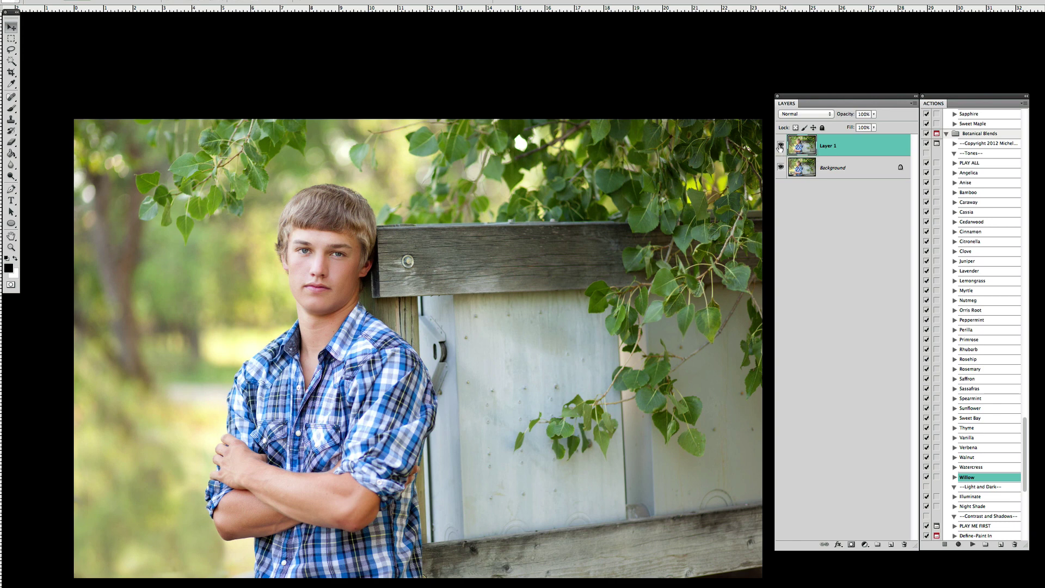
scroll(966, 501, "down", 2)
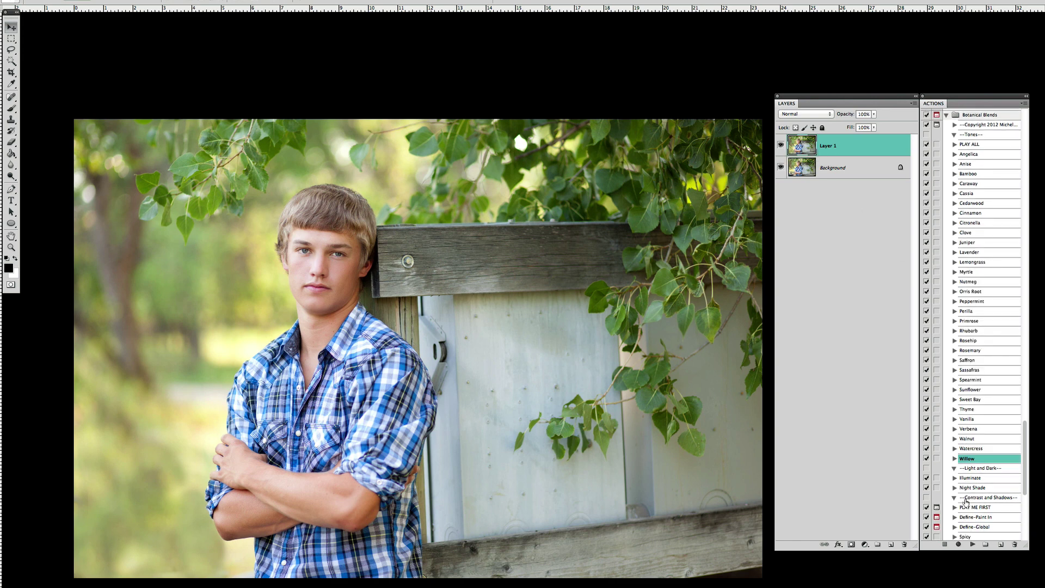
scroll(967, 501, "down", 1)
left_click(972, 530)
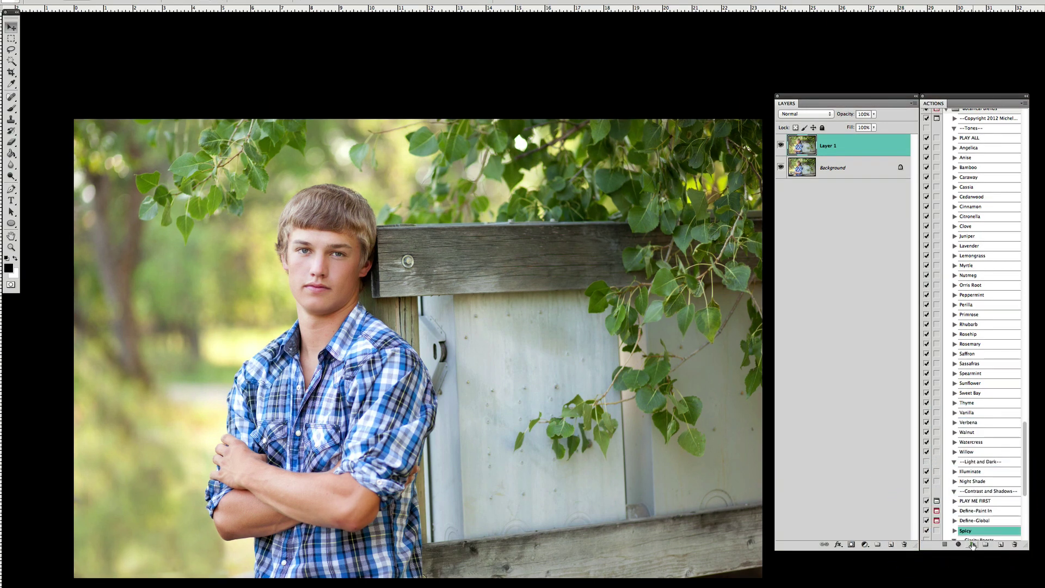
left_click(972, 543)
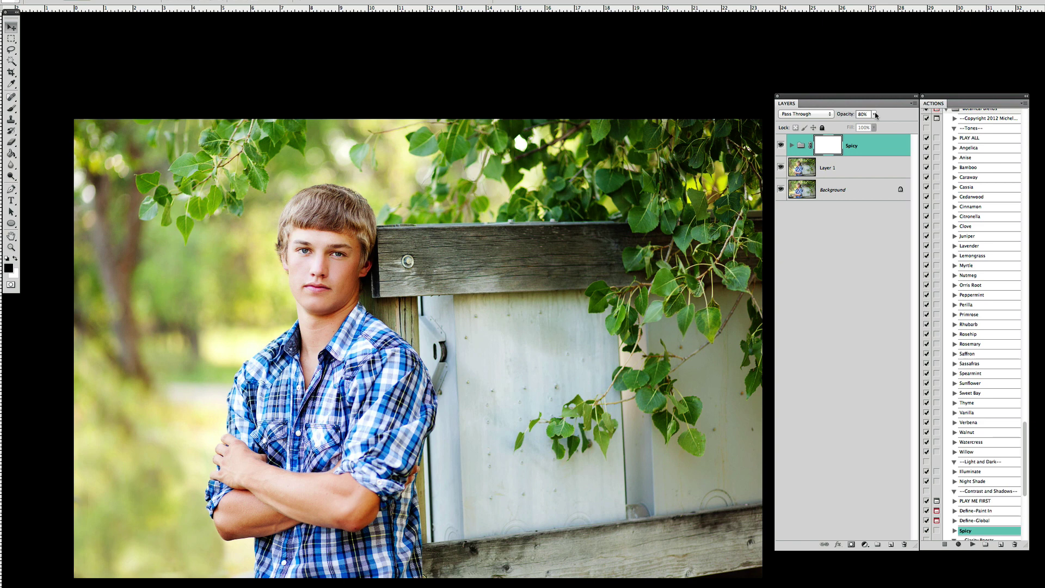
Set the Spicy group's opacity to 49%, toggling it on and off to compare.
left_click(874, 114)
left_click_drag(875, 127, 852, 126)
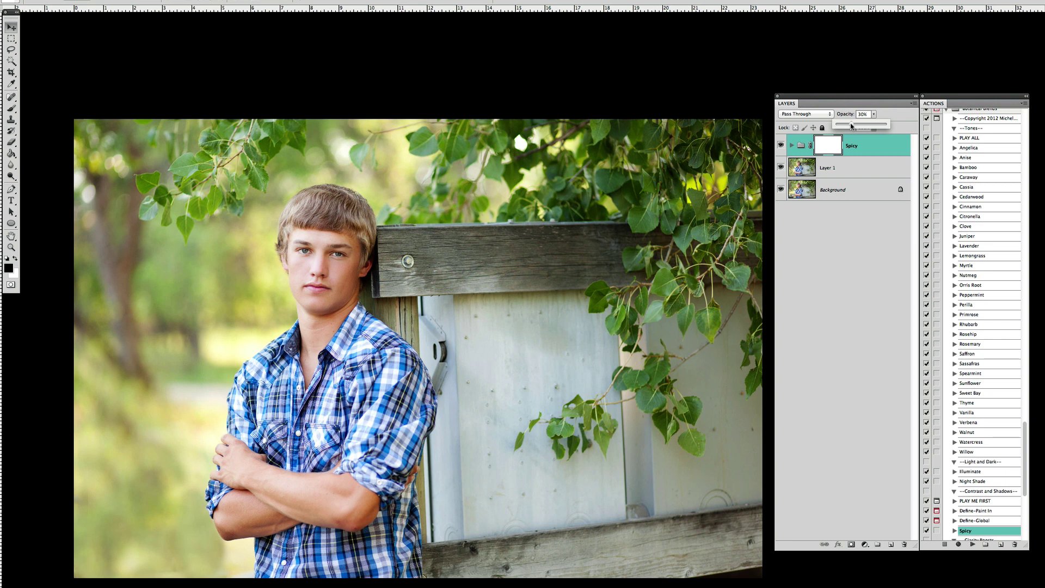
left_click(779, 145)
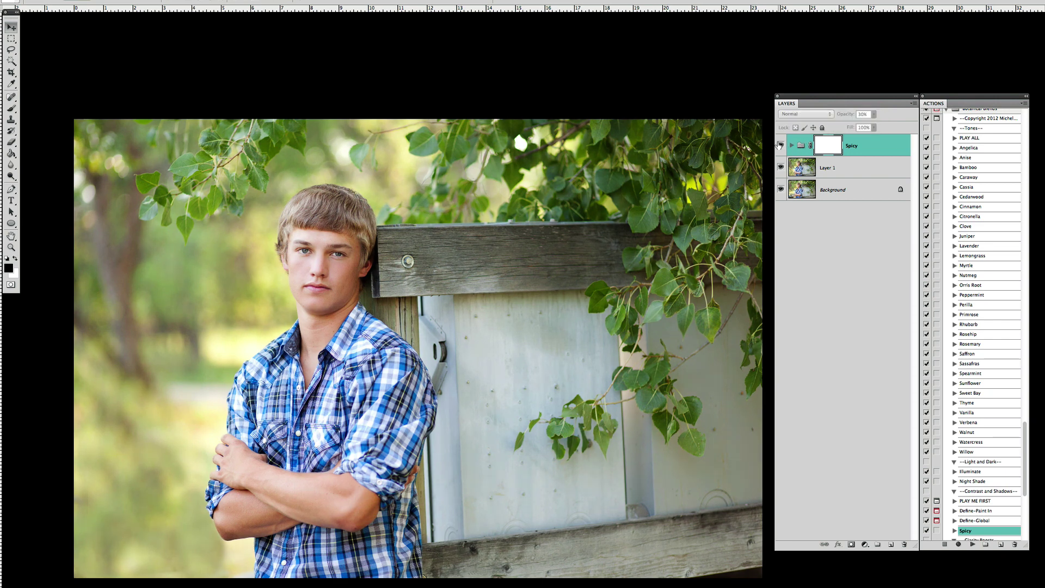
left_click(780, 145)
left_click(780, 144)
left_click(780, 145)
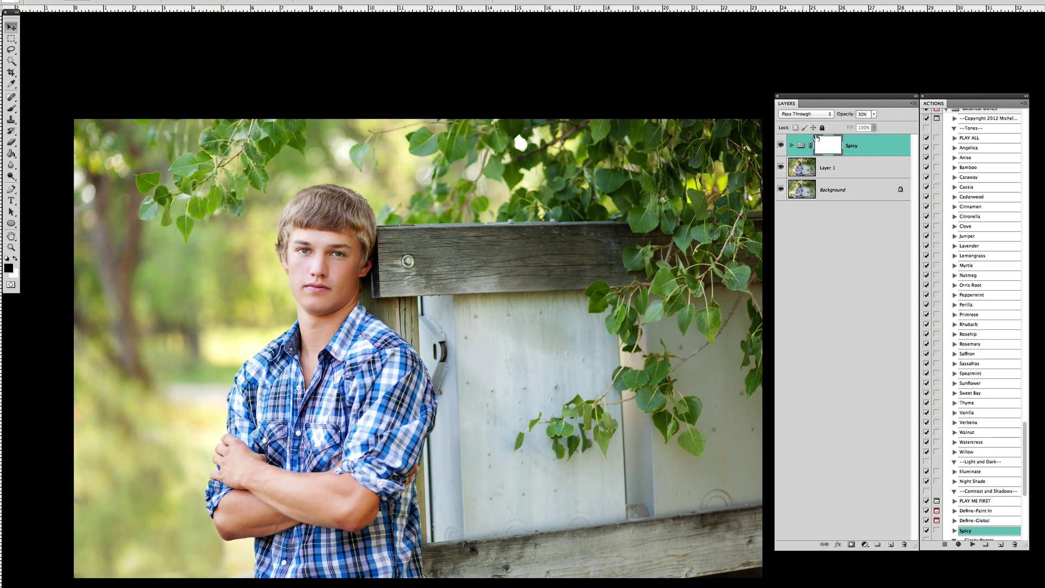
left_click(873, 114)
left_click_drag(875, 125, 883, 123)
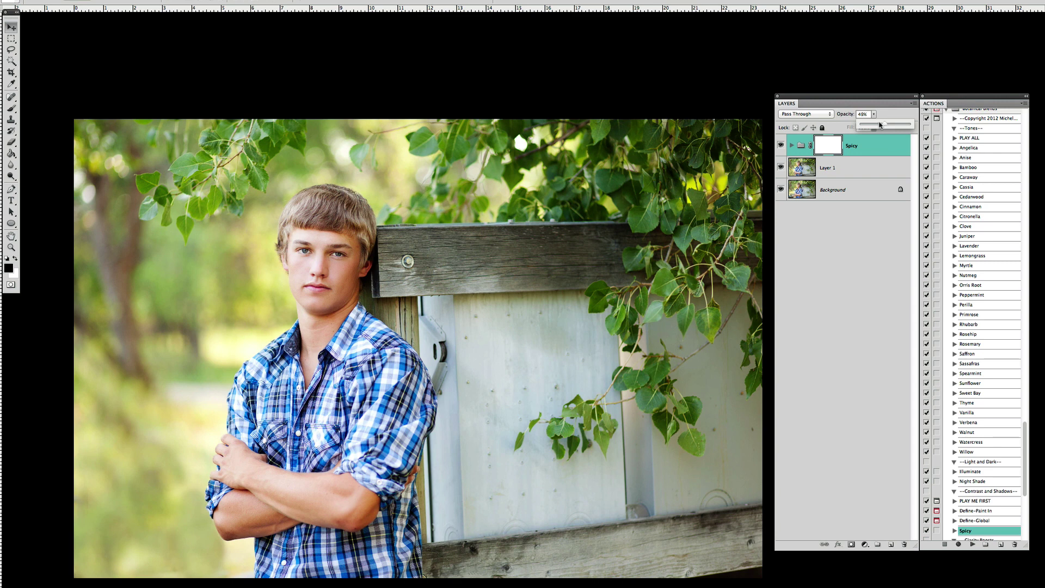
left_click(861, 151)
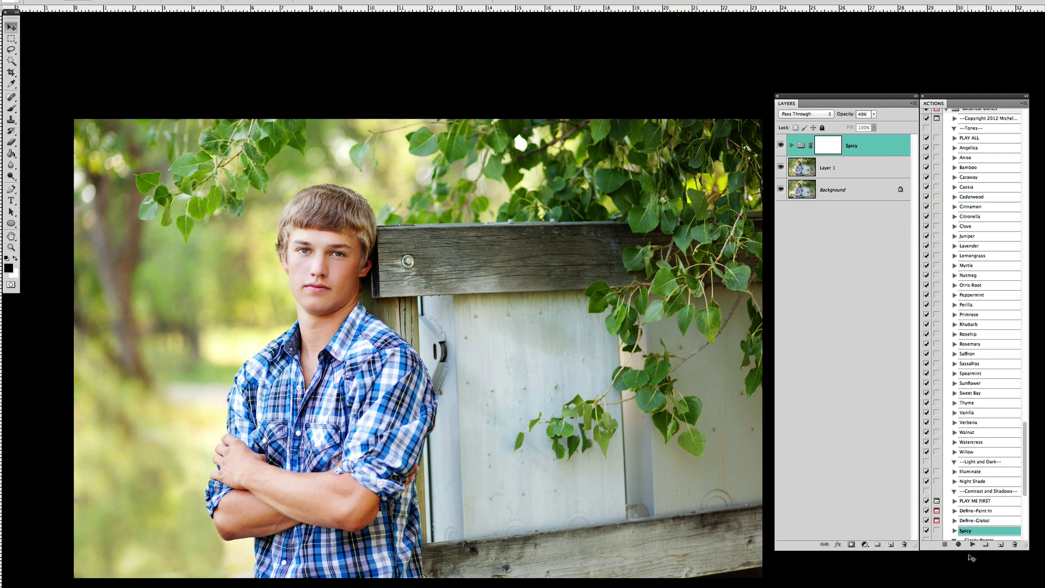
Run the Willow action, adding a Willow group at 70% opacity above Spicy.
left_click(972, 454)
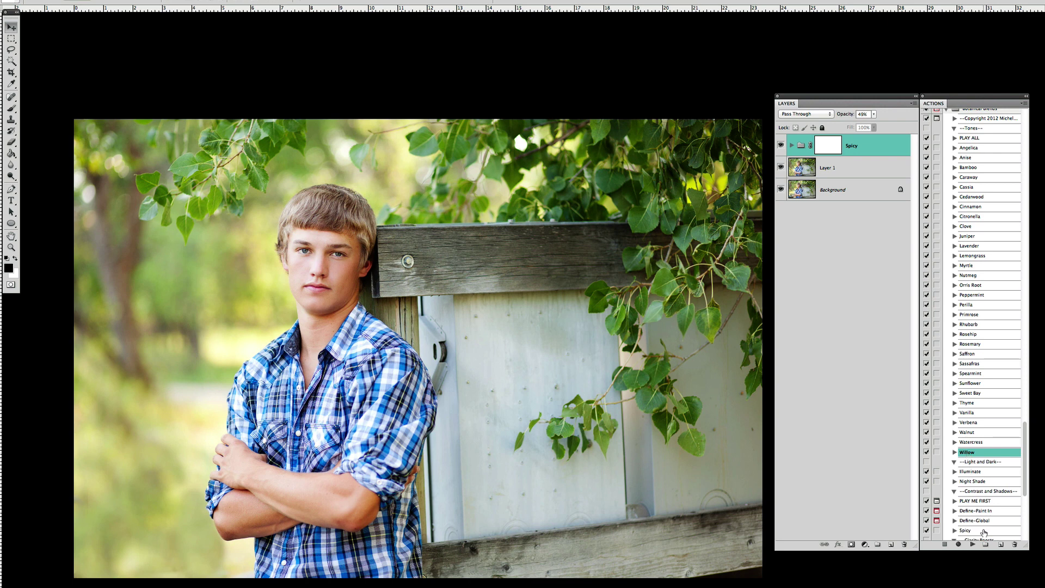
left_click(970, 545)
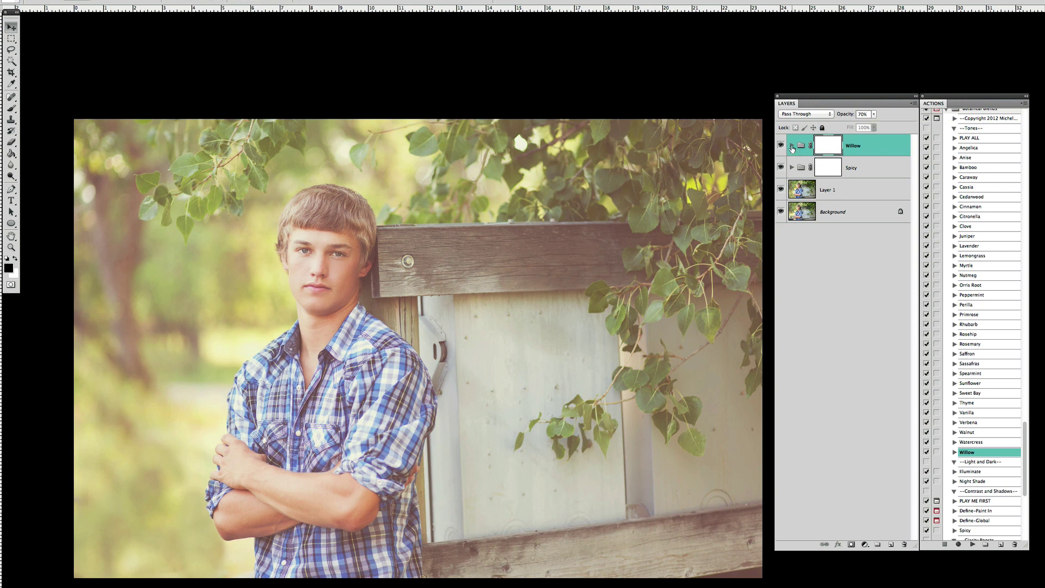
Expand the Willow group and hide the Willow Warmth layer.
left_click(792, 146)
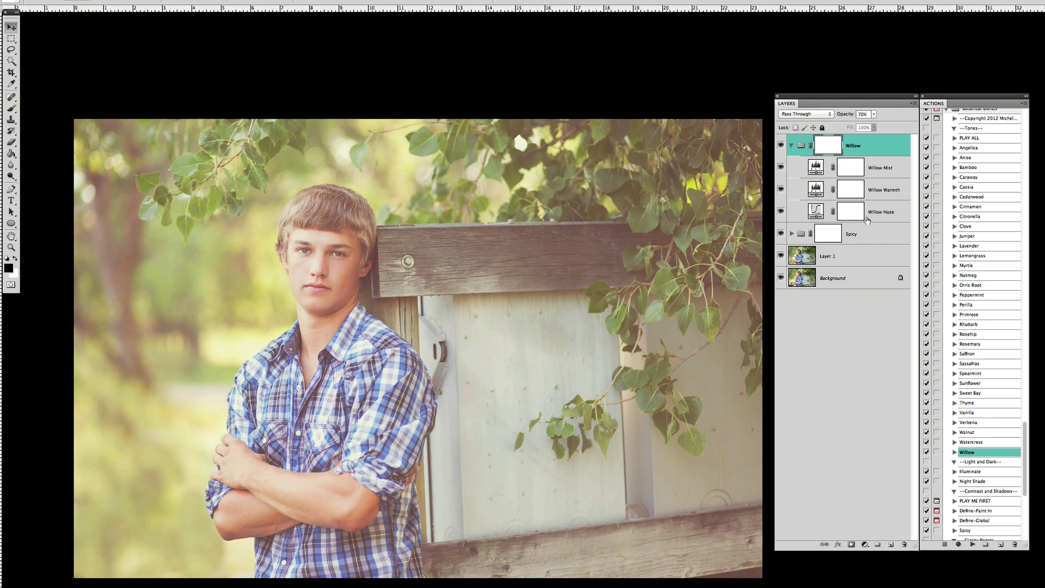
left_click(781, 190)
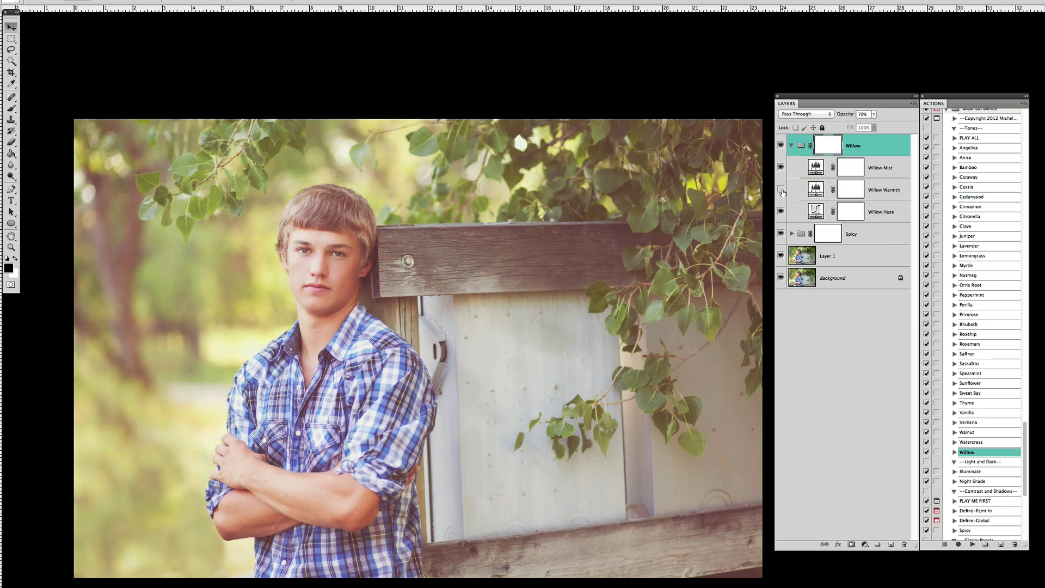
left_click(781, 190)
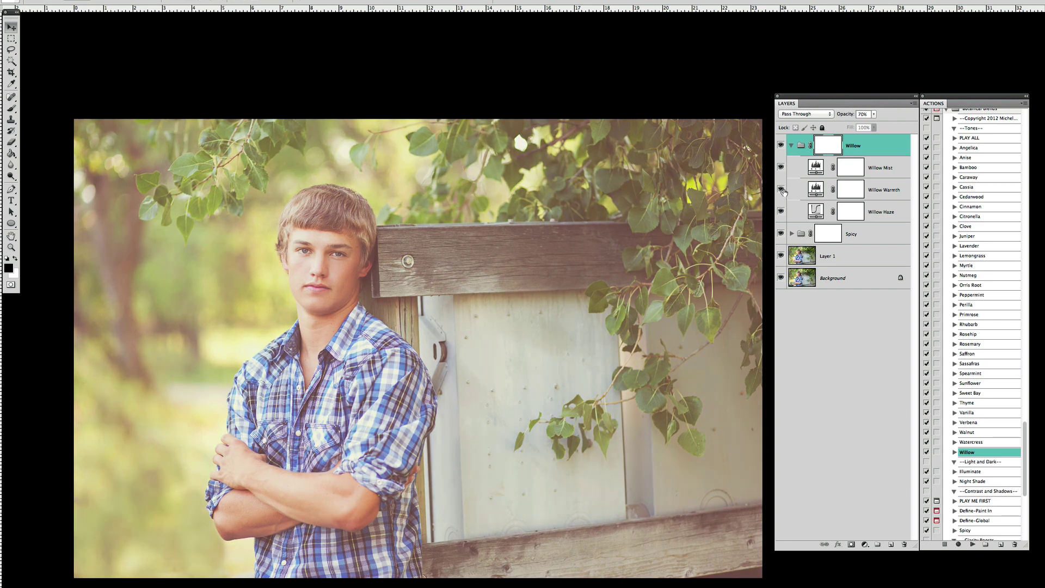
left_click(782, 191)
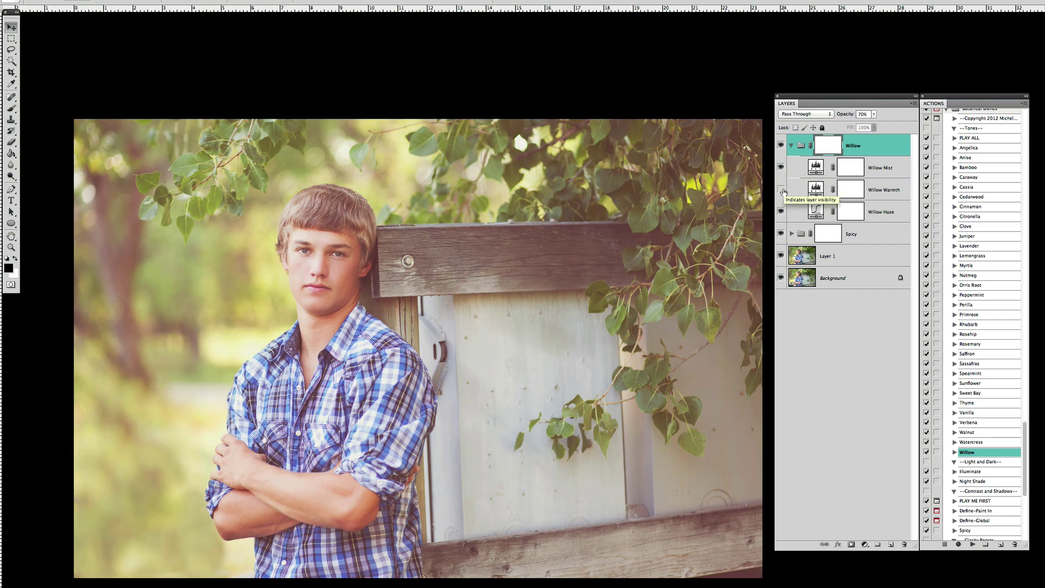
Lower the Willow Mist layer's opacity to 20%.
left_click(882, 172)
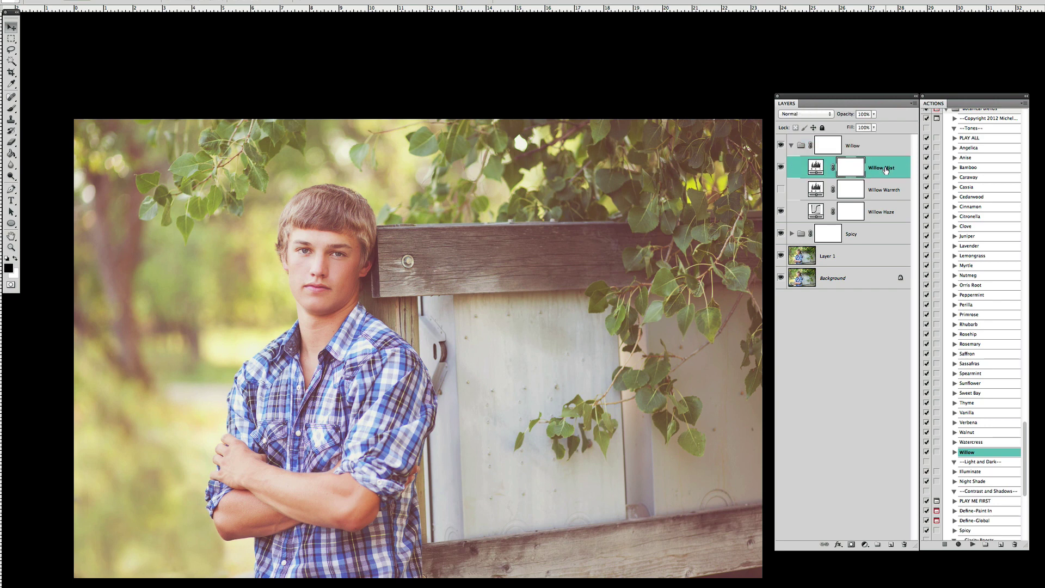
left_click(873, 114)
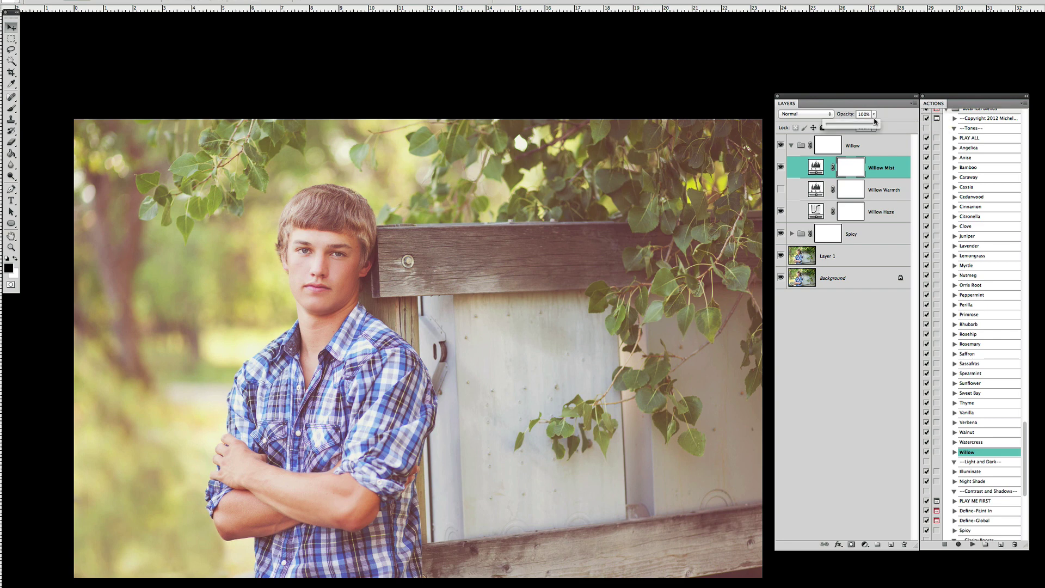
left_click_drag(876, 125, 837, 124)
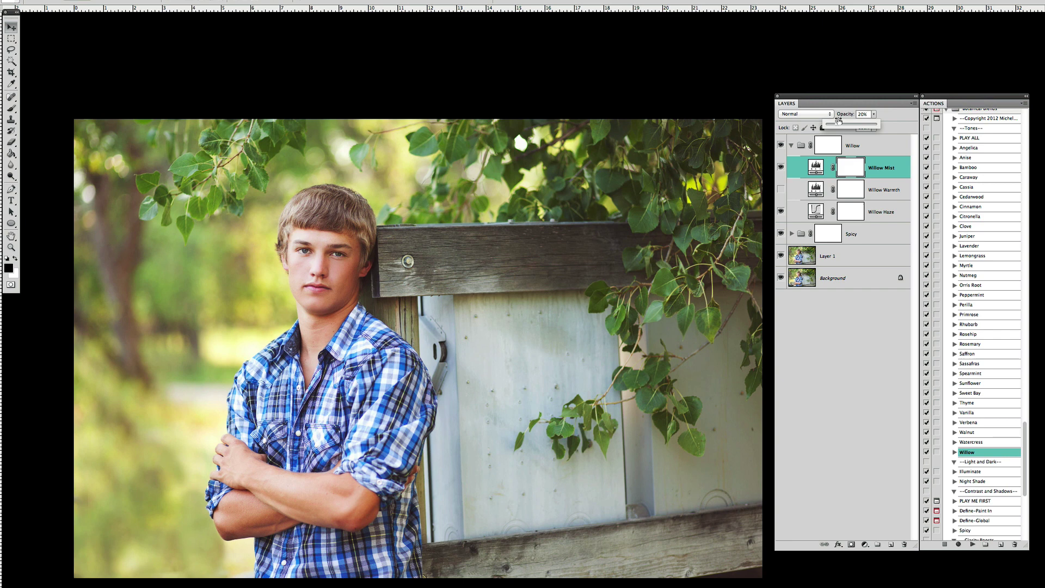
Set the Willow Haze layer's blend mode to Lighten.
left_click(878, 216)
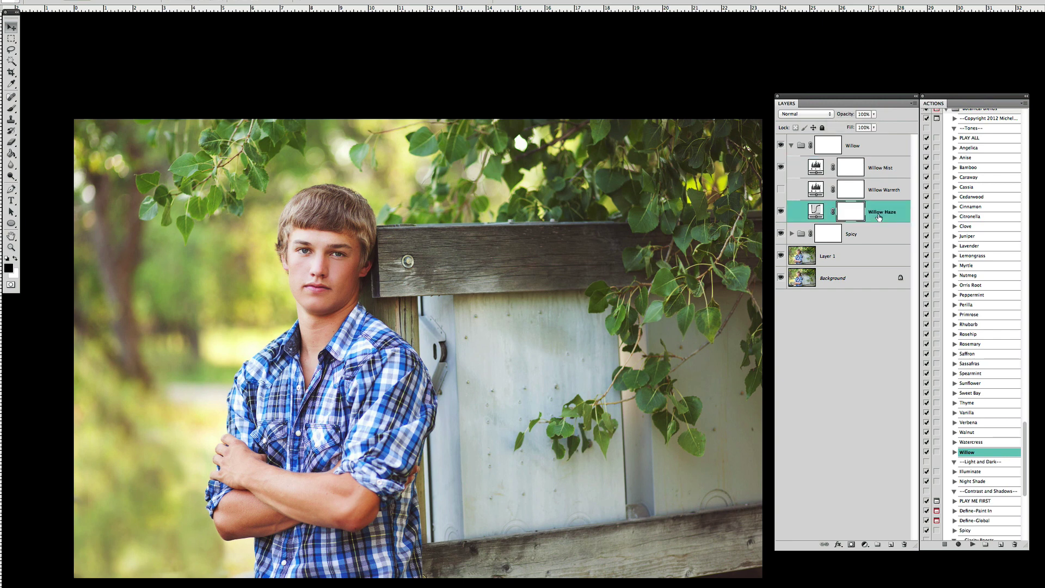
left_click(800, 120)
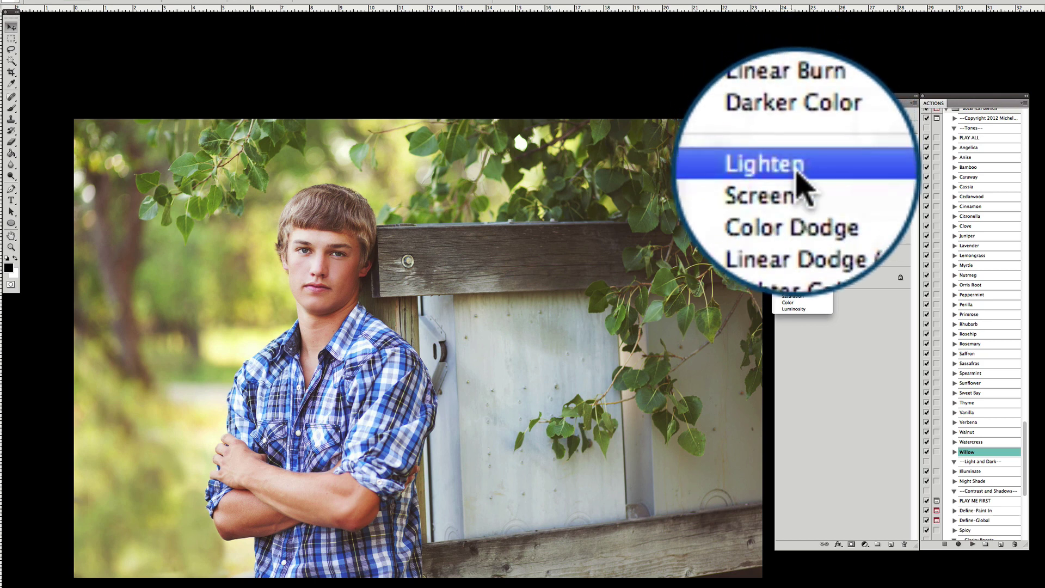
left_click(795, 172)
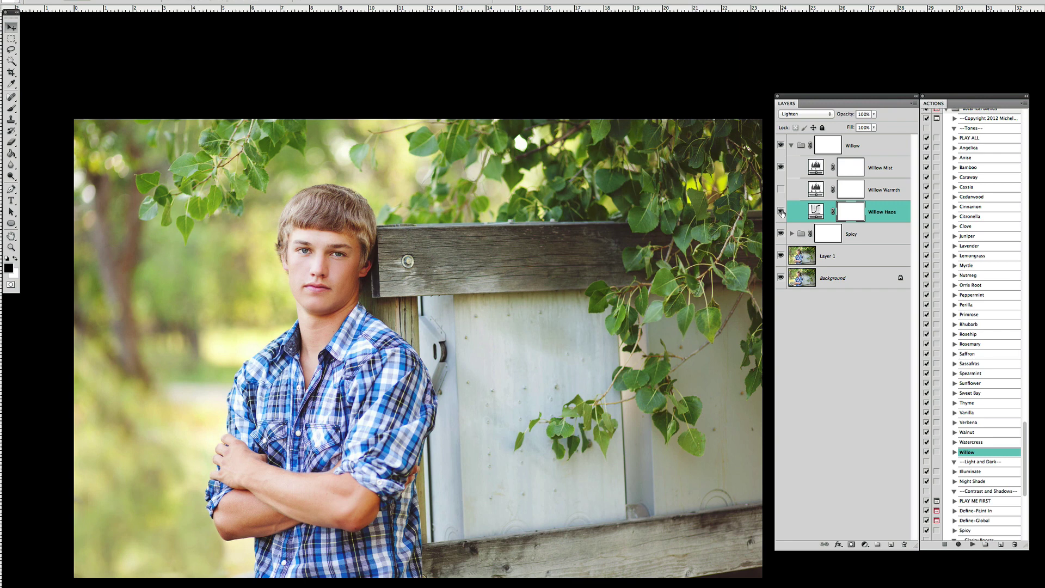
Toggle Willow Haze to compare, leaving it visible with its adjustment targeted.
left_click(781, 212)
left_click(781, 213)
left_click(780, 212)
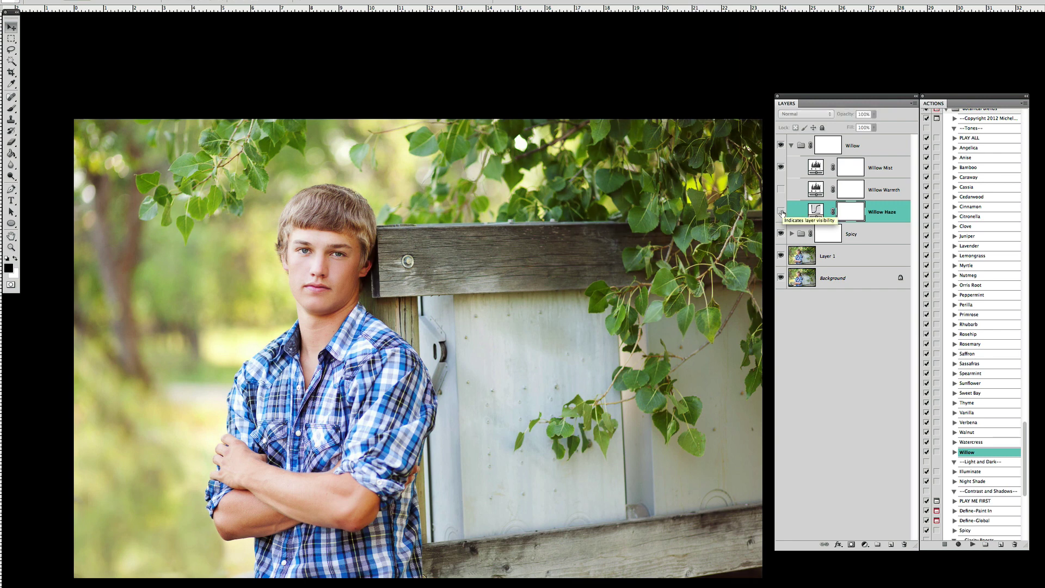
left_click(781, 212)
left_click(880, 214)
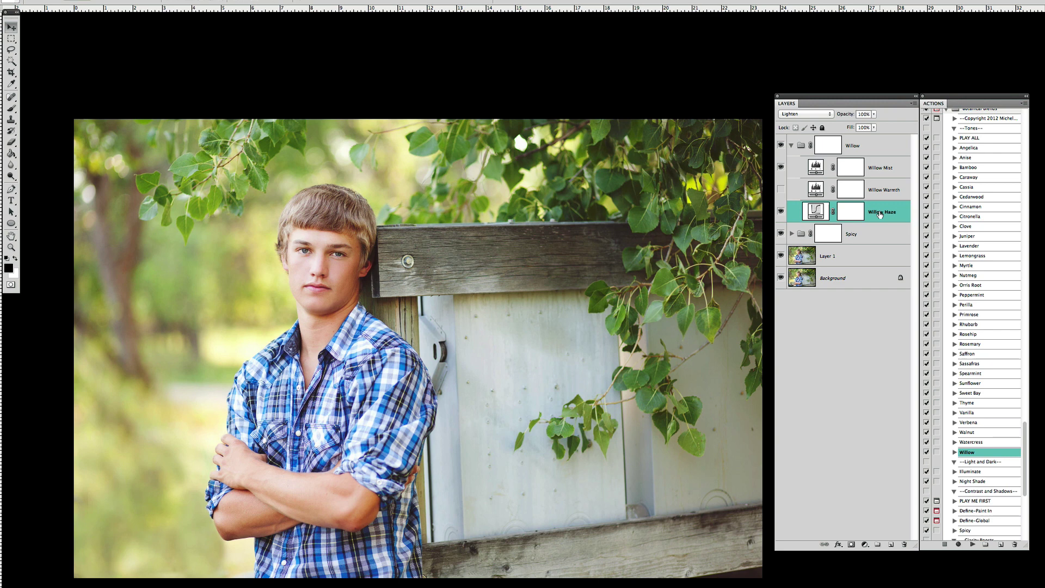
Duplicate Willow Haze and set the copy's blend mode to Normal.
left_click_drag(880, 214, 894, 544)
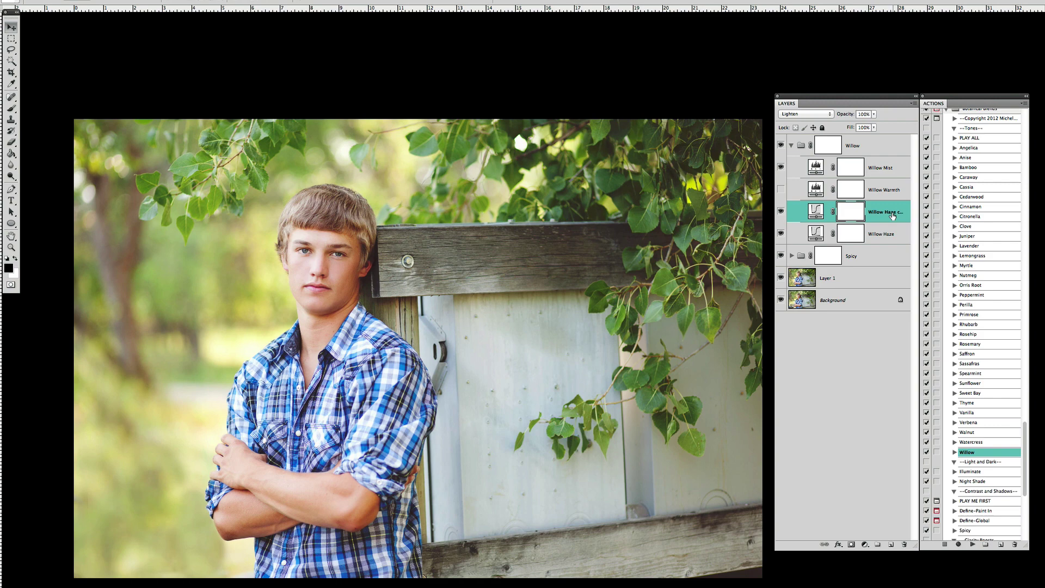
left_click(796, 117)
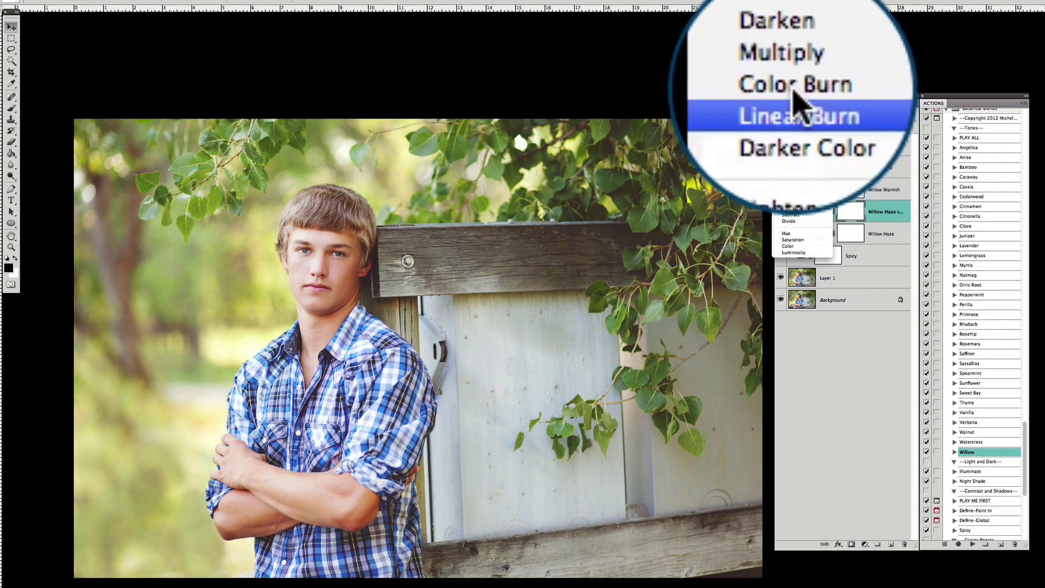
left_click(796, 70)
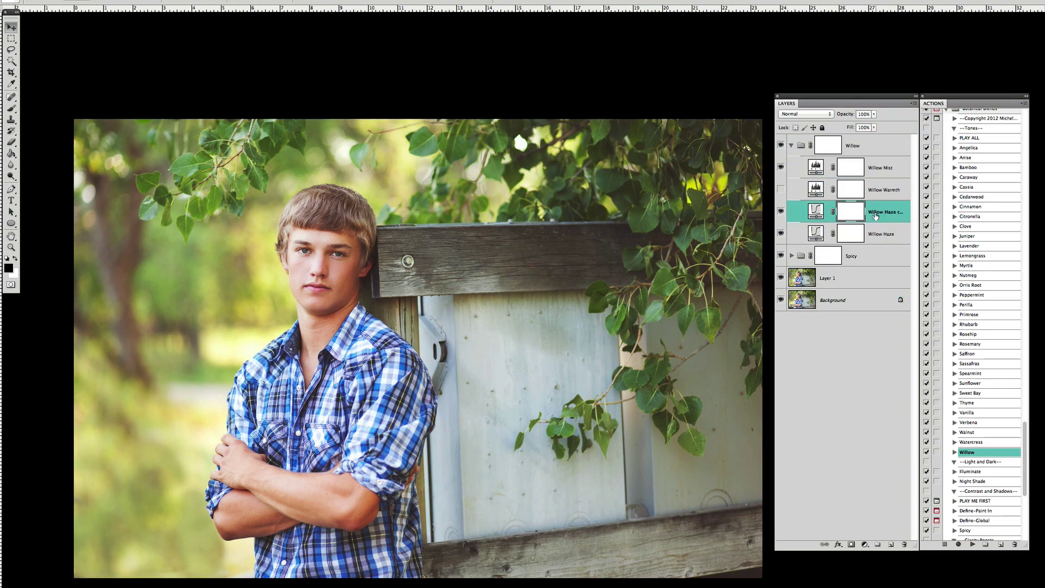
Check the original Willow Haze's blending, then toggle the copy's visibility to compare.
left_click(814, 235)
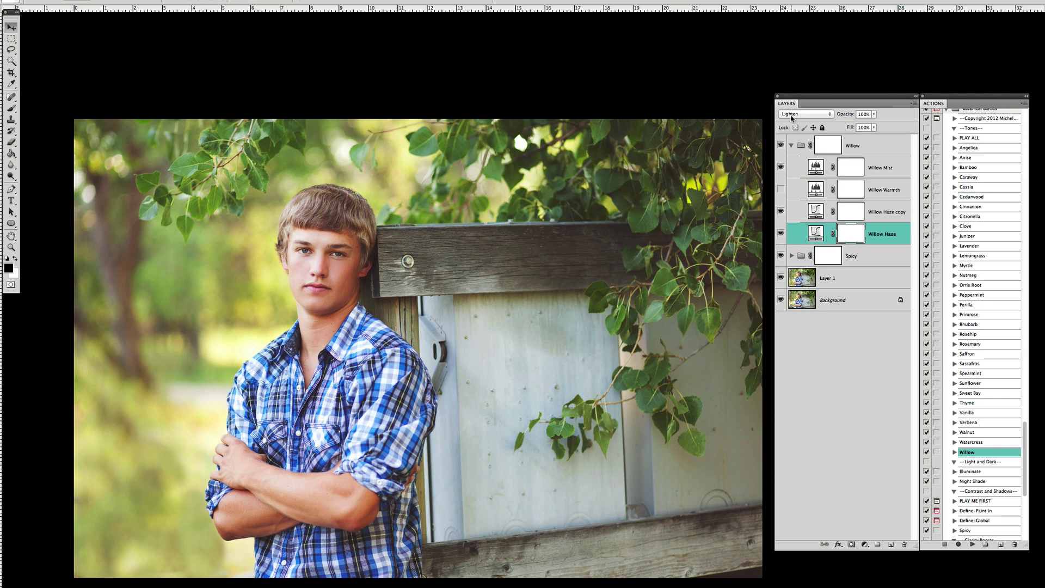
left_click(872, 214)
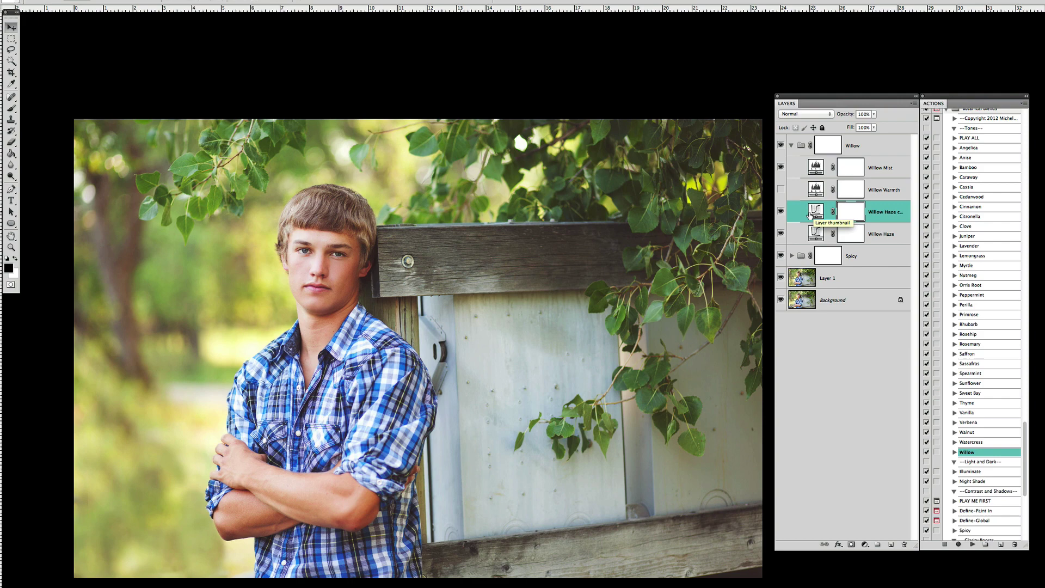
left_click(780, 212)
left_click(780, 212)
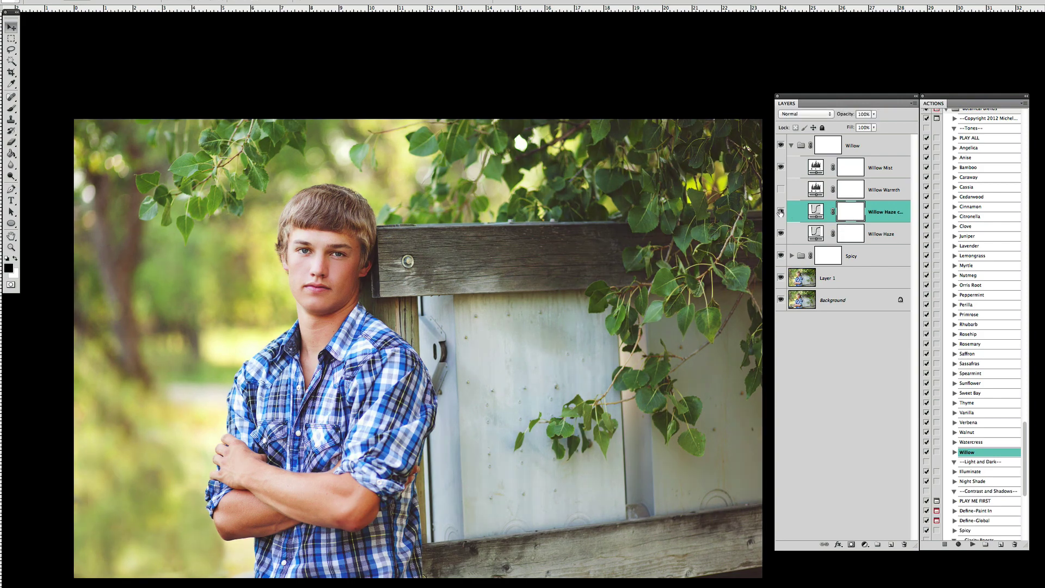
left_click(779, 212)
left_click(780, 212)
left_click(780, 212)
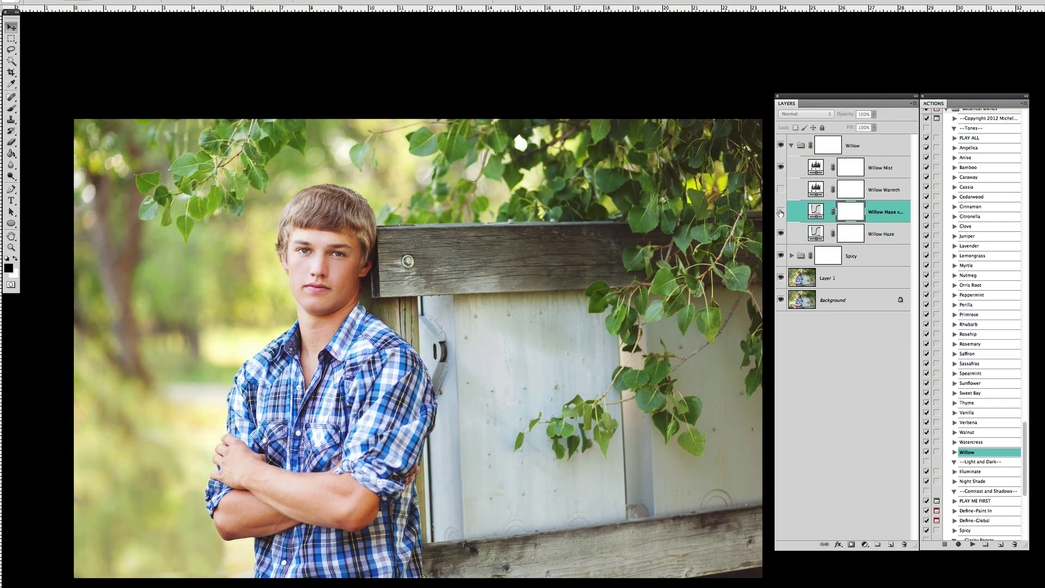
left_click(779, 211)
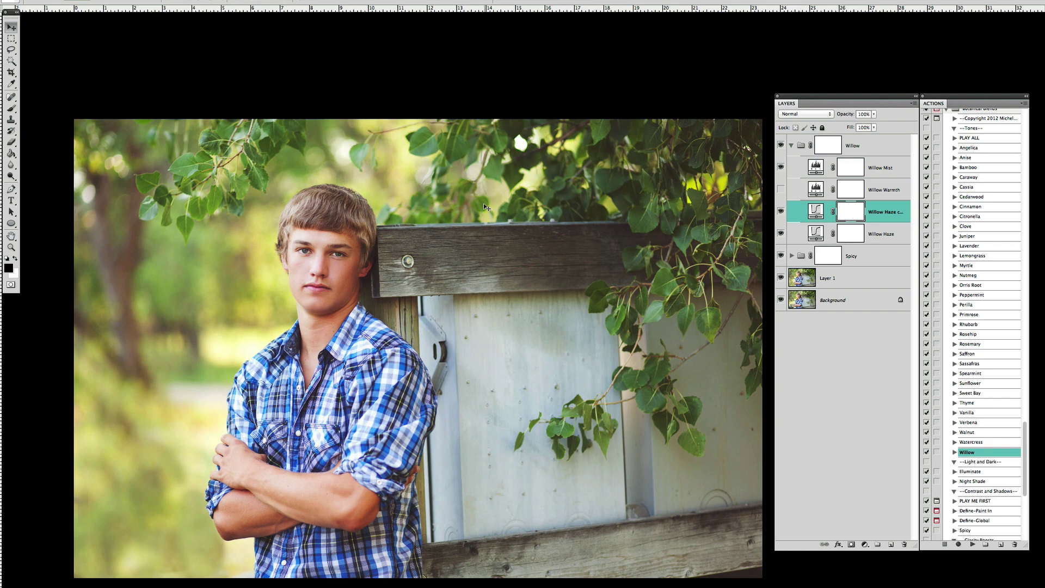
Paint black on the Willow Haze copy's mask over the boy's face and neck.
key("b")
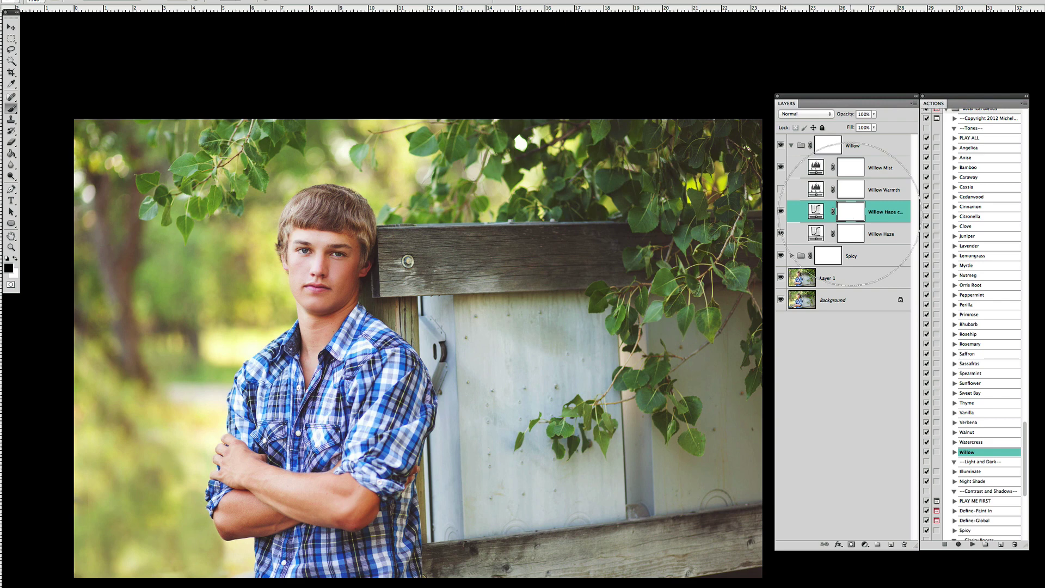
mouse_move(344, 232)
left_mouse_down()
mouse_move(357, 240)
mouse_move(351, 288)
mouse_move(349, 245)
mouse_move(315, 240)
left_mouse_up()
mouse_move(346, 378)
left_mouse_down()
mouse_move(353, 212)
mouse_move(314, 322)
mouse_move(339, 452)
mouse_move(368, 522)
mouse_move(341, 528)
left_mouse_up()
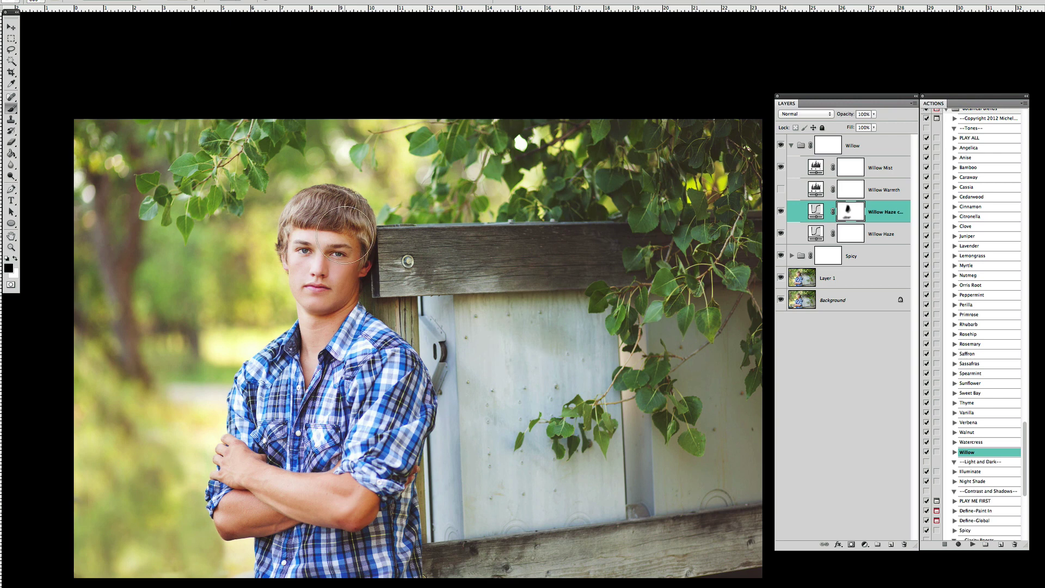
key("x")
key("bracketleft")
key("bracketleft")
key("bracketleft")
Compare with the unedited Layer 1 shown alone, then restore all the edited layers.
left_click(781, 278, "alt")
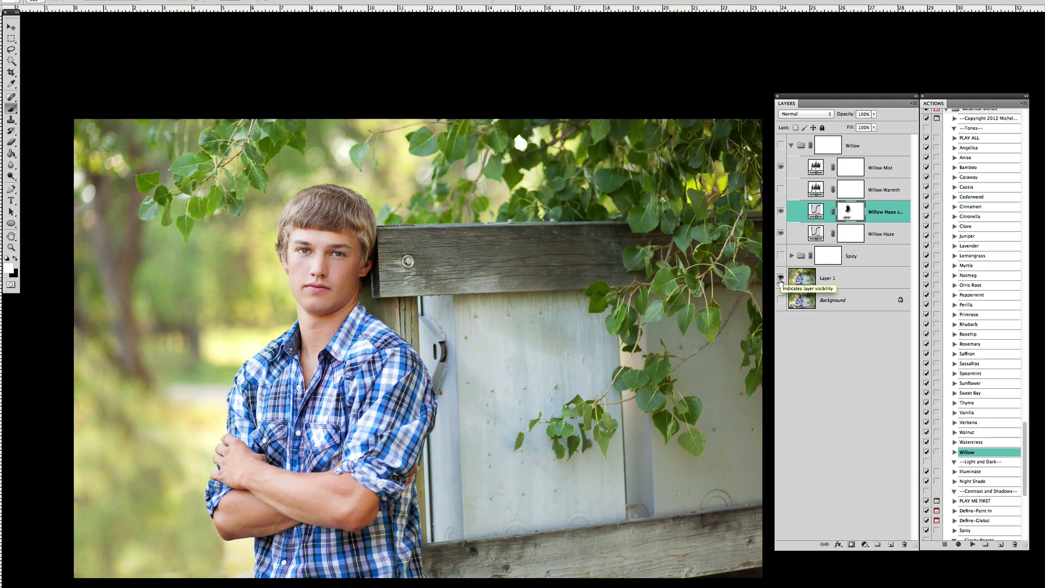
left_click(781, 278, "alt")
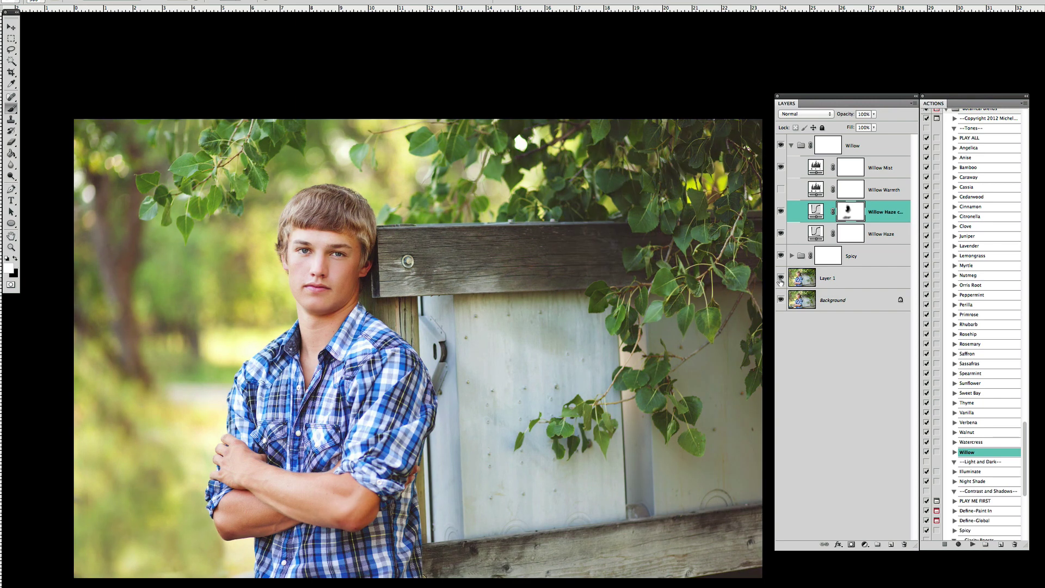
left_click(780, 278, "alt")
left_click(780, 278, "alt")
Raise the Willow Mist layer's opacity to 53%.
left_click(876, 172)
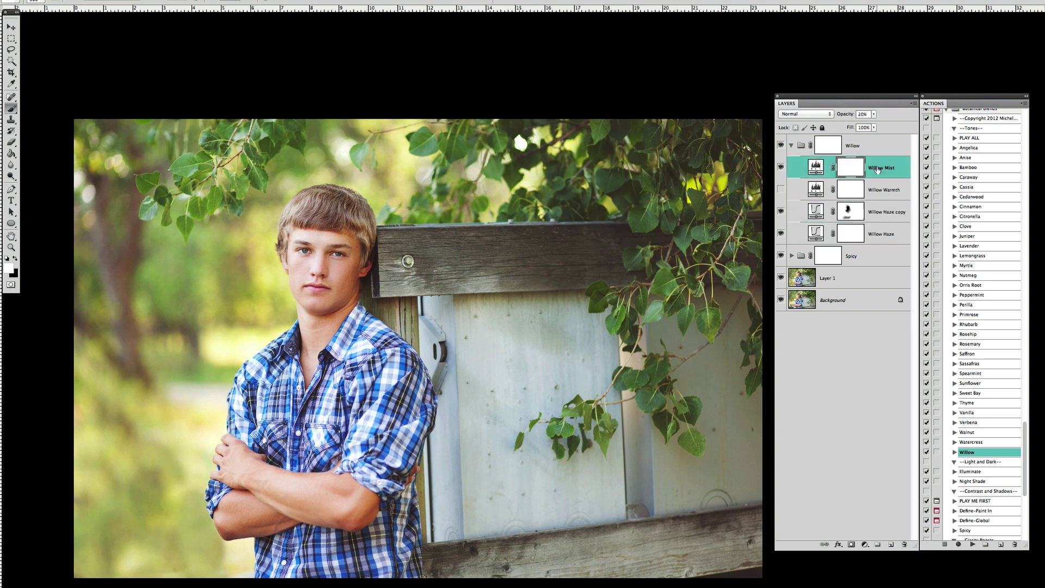
left_click(875, 115)
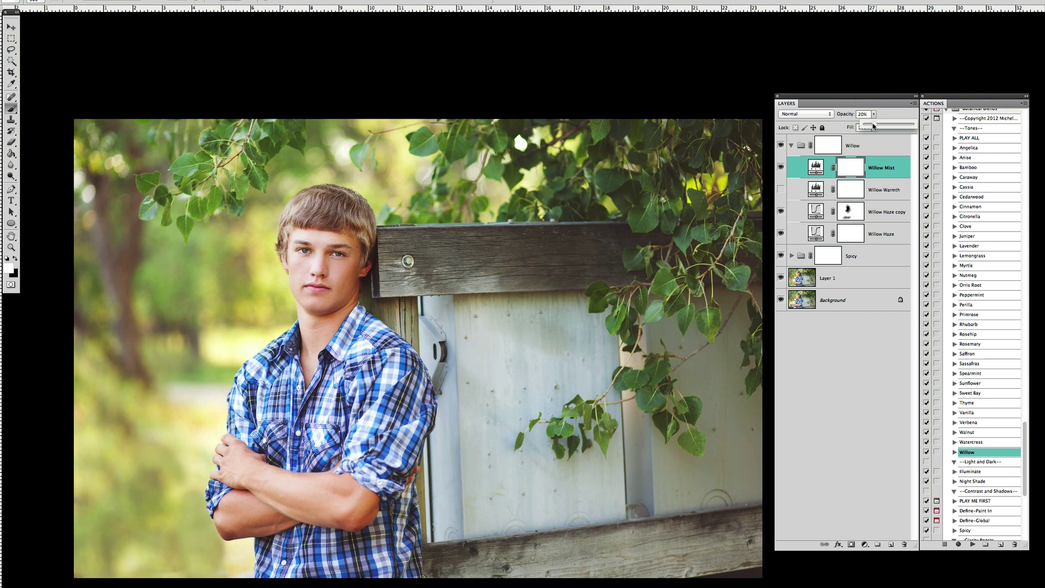
left_click_drag(873, 126, 889, 126)
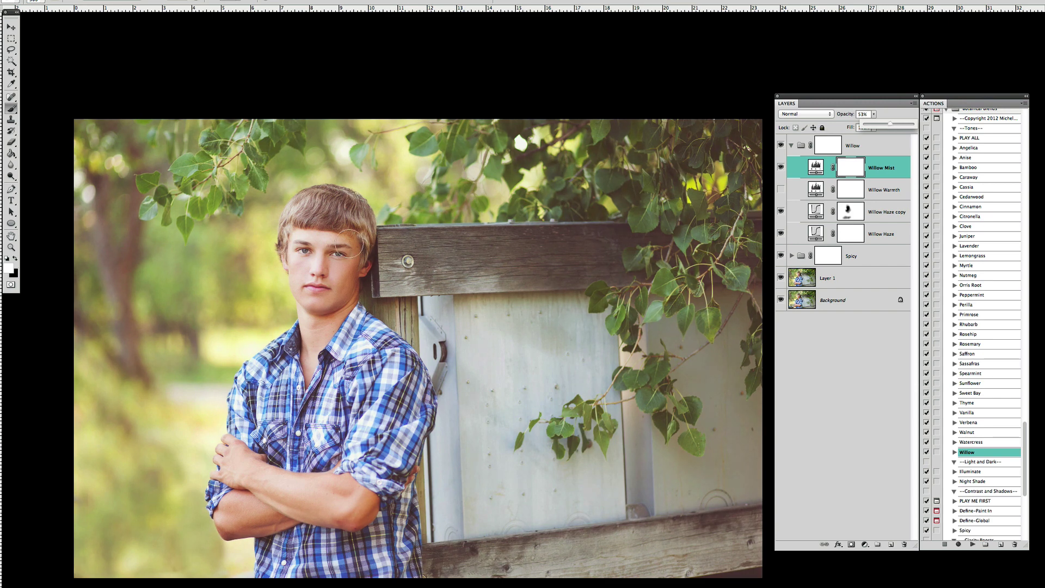
With a larger black brush, mask Willow Mist off the boy's head and torso.
key("x")
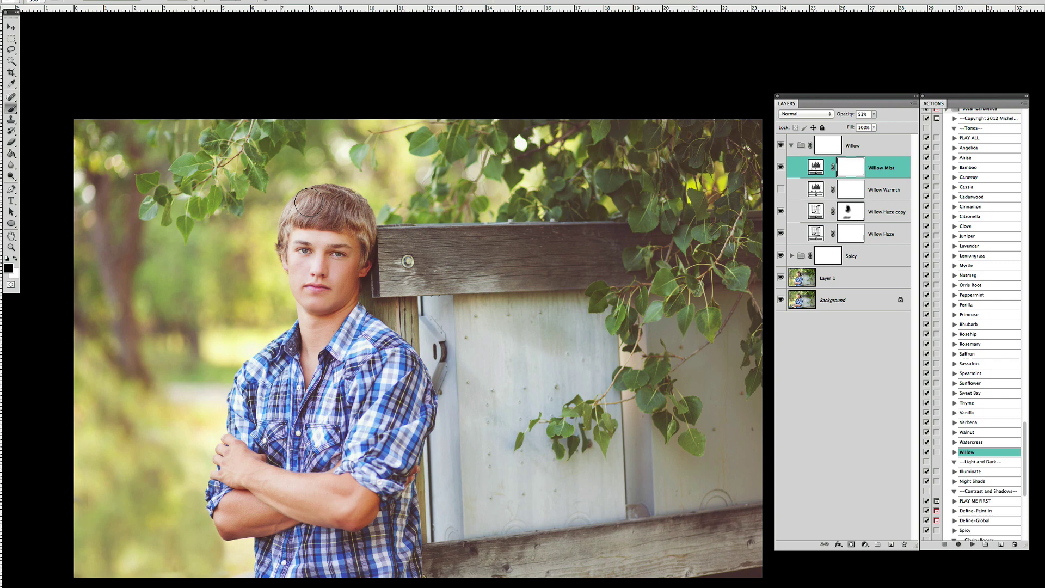
key("bracketright")
key("bracketright")
key("bracketright")
key("bracketright")
key("bracketright")
key("bracketright")
key("bracketright")
key("bracketright")
mouse_move(300, 392)
left_mouse_down()
mouse_move(348, 229)
mouse_move(294, 201)
mouse_move(282, 505)
left_mouse_up()
key("x")
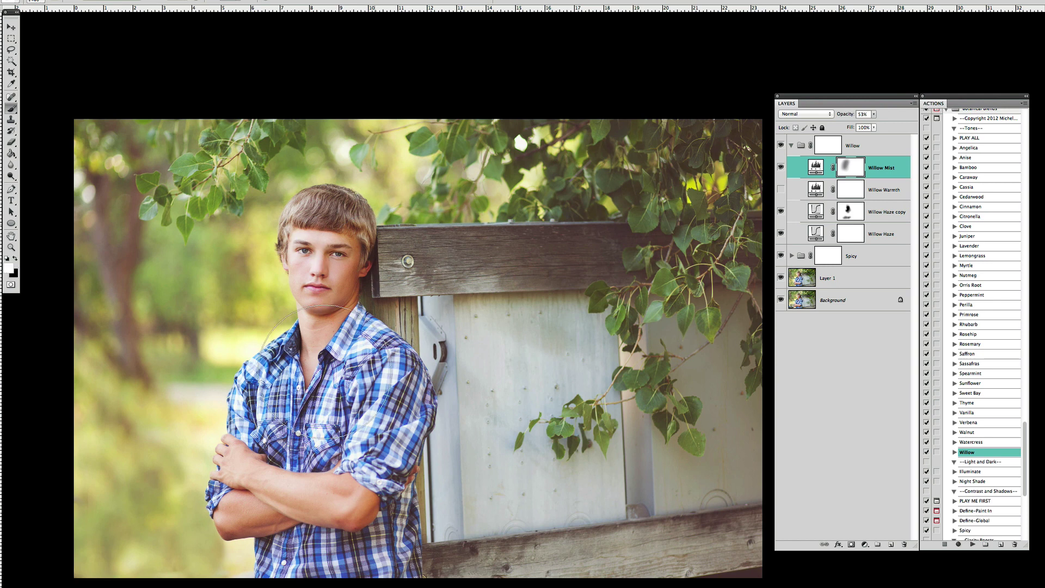
key("x")
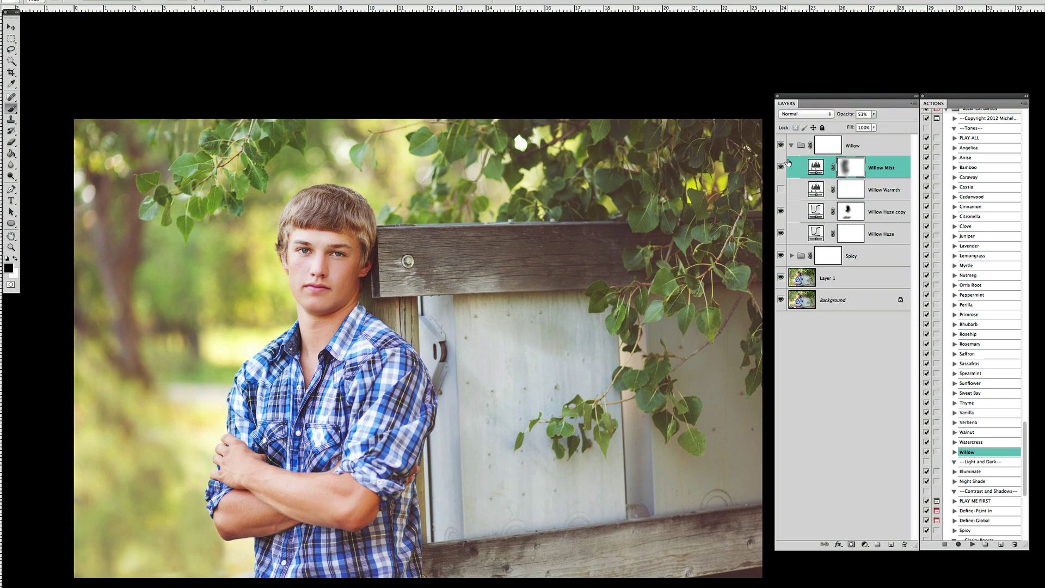
Collapse the Willow group in the Layers panel.
left_click(791, 146)
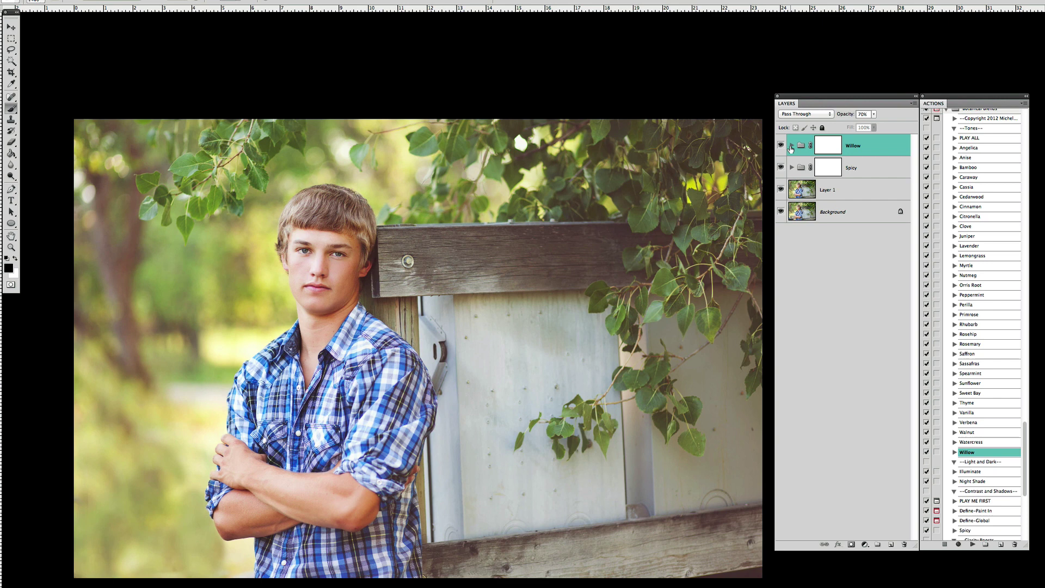